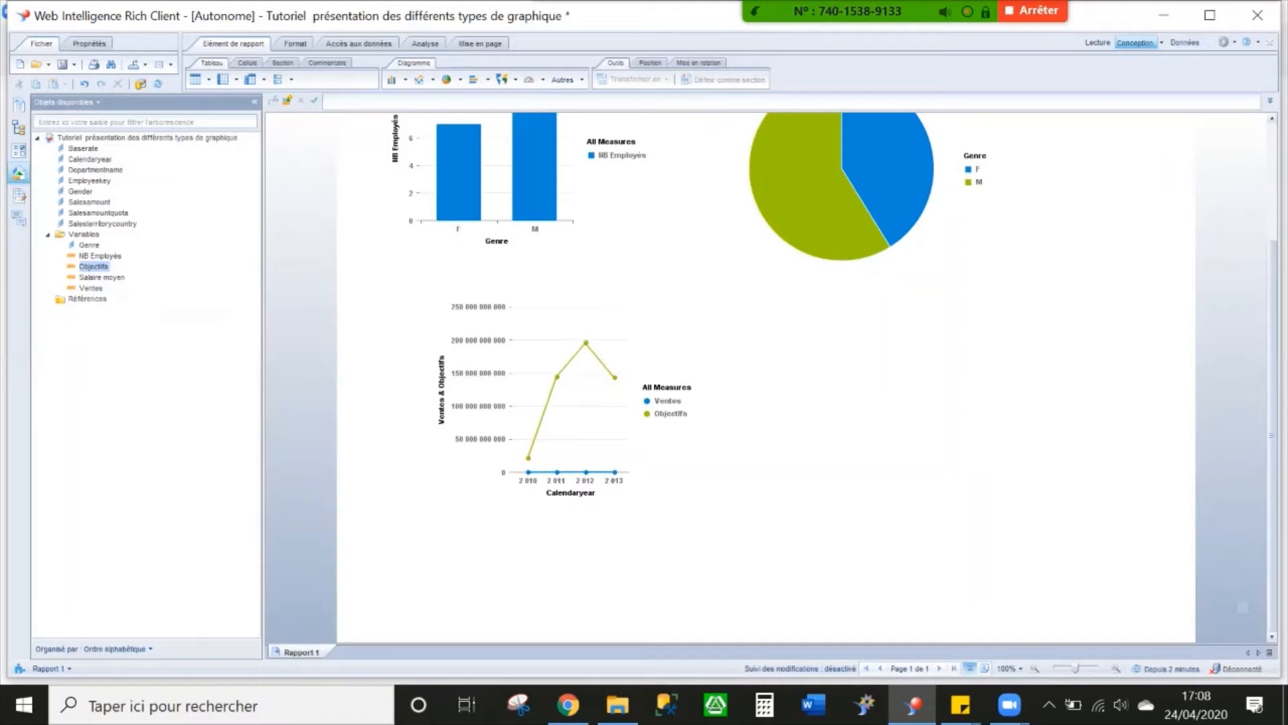
# Insert a horizontal bar chart to the right of the line chart, beneath the pie chart, and assign Salaire moyen to it
pyautogui.click(568, 399)
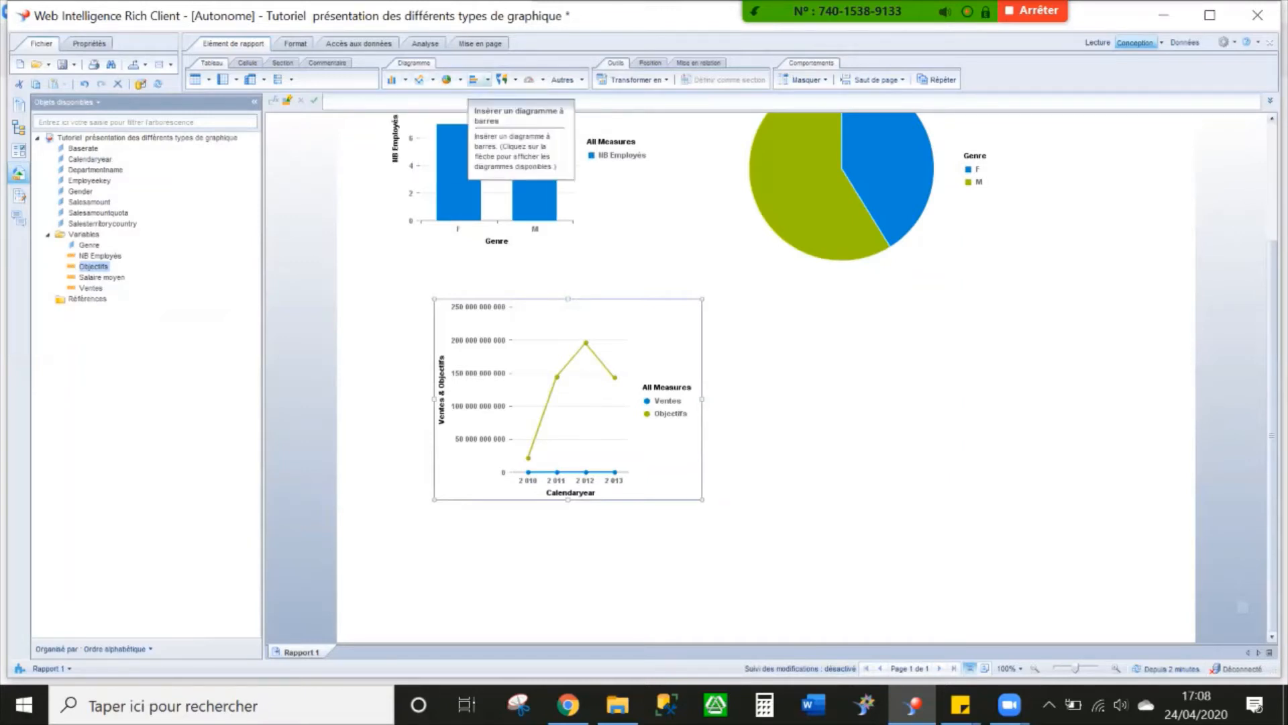
pyautogui.click(473, 80)
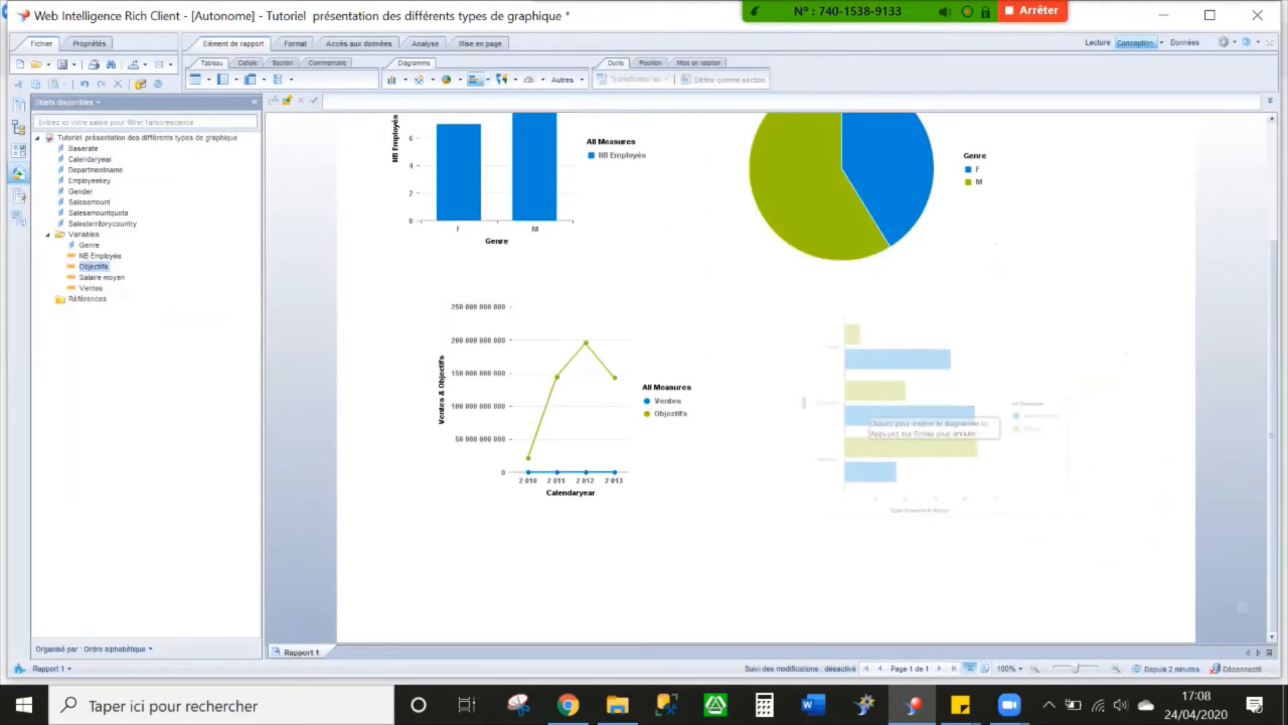
pyautogui.click(805, 319)
pyautogui.click(100, 277)
pyautogui.moveTo(101, 277); pyautogui.dragTo(866, 352)
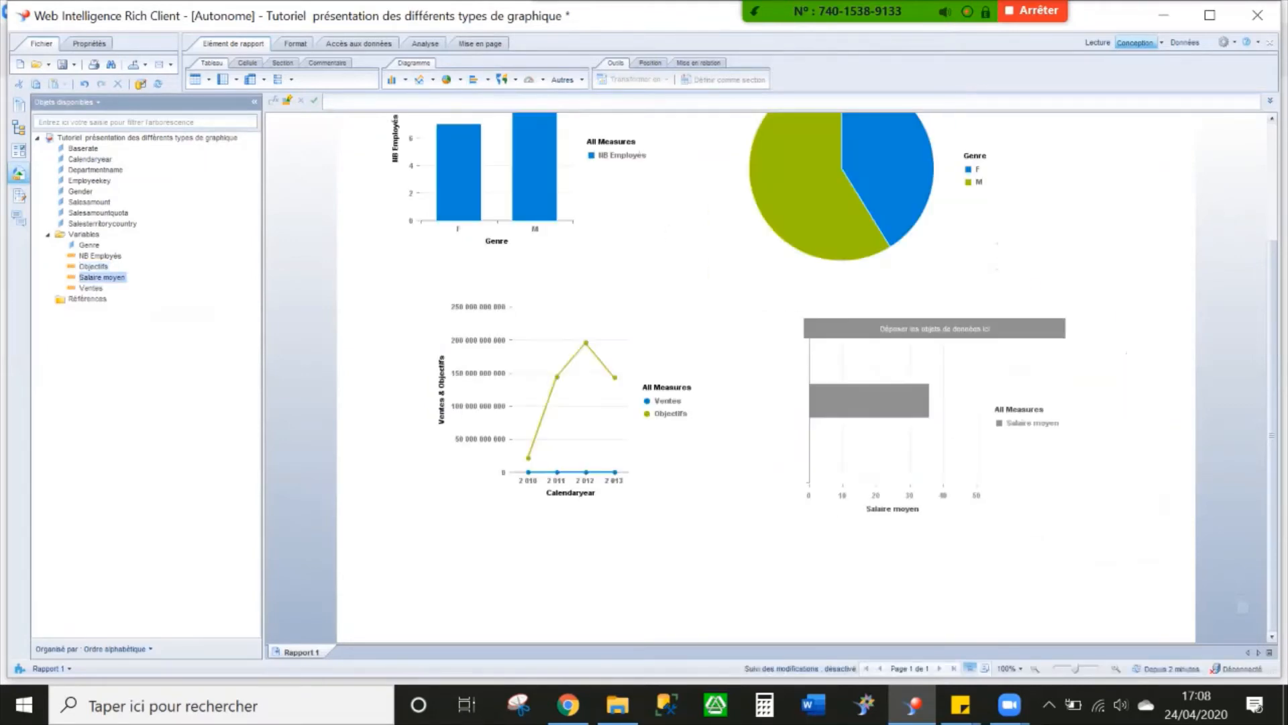
# Add NB Employés as a second measure and Genre as the dimension of the new bar chart
pyautogui.moveTo(101, 256); pyautogui.dragTo(800, 370)
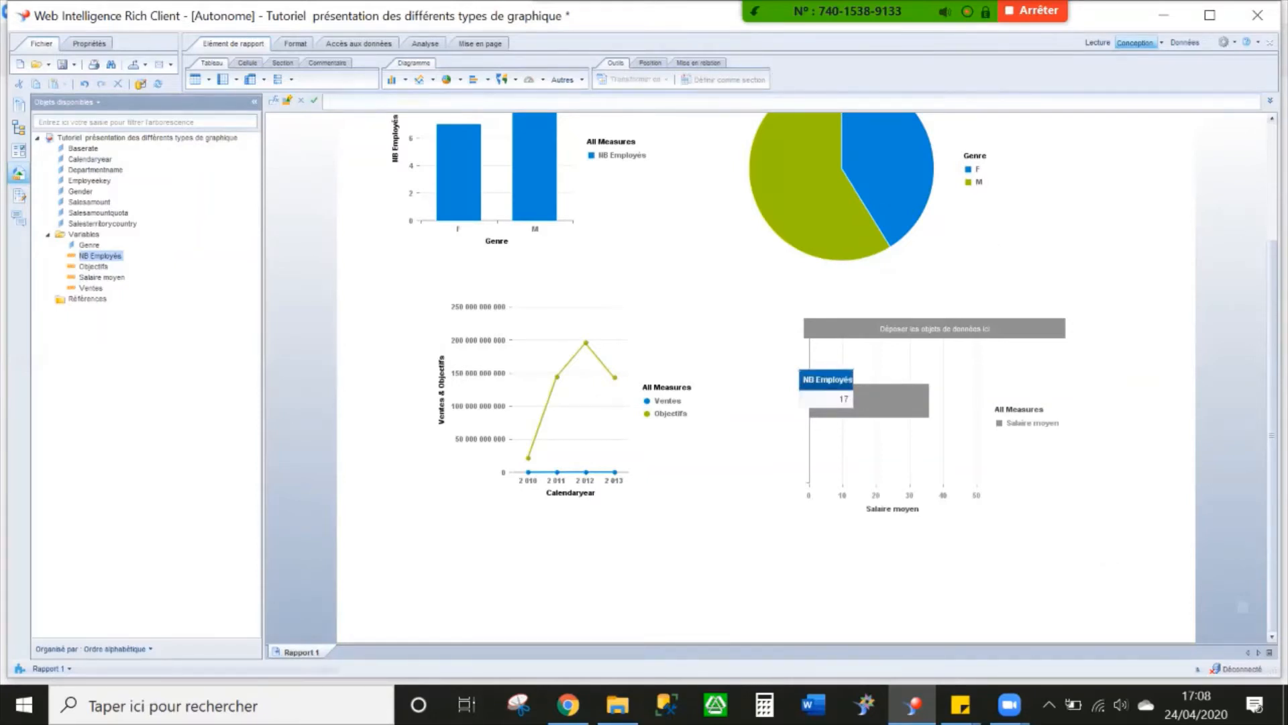
pyautogui.moveTo(98, 255); pyautogui.dragTo(956, 387)
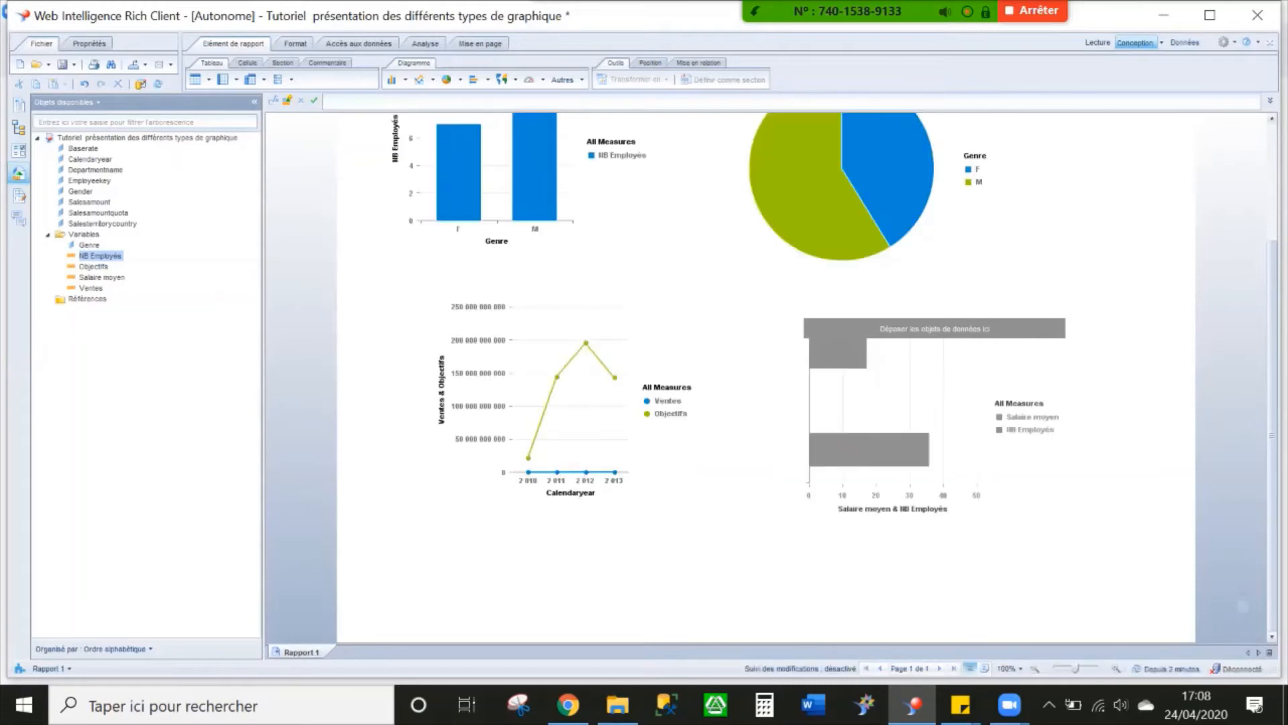
pyautogui.moveTo(90, 245); pyautogui.dragTo(986, 448)
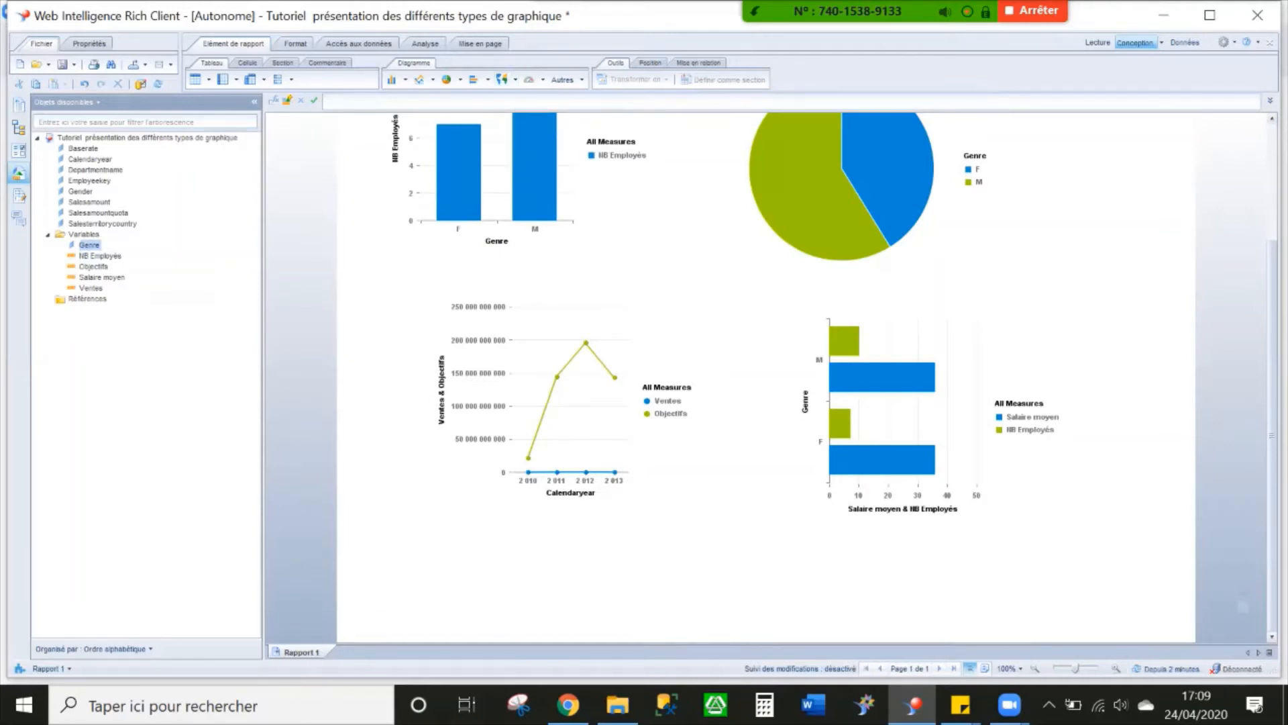
# Insert a geographic map chart in the empty area beneath the line chart
pyautogui.click(502, 79)
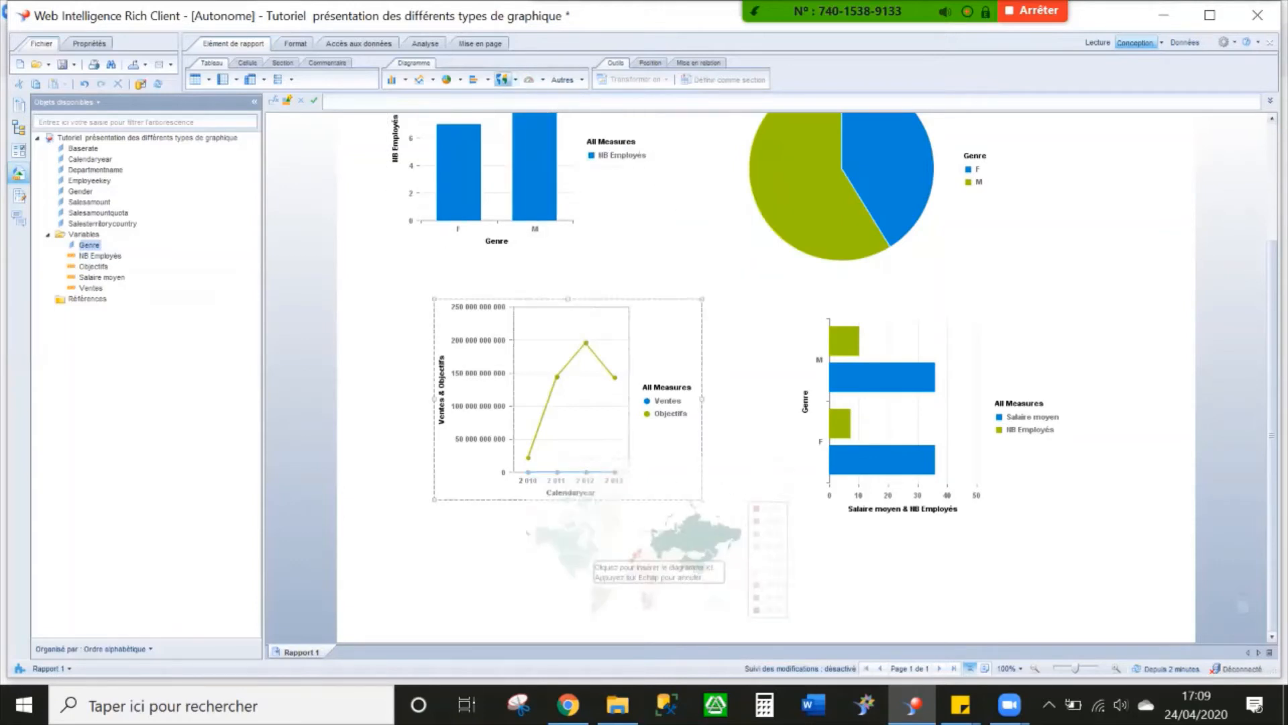
pyautogui.click(504, 542)
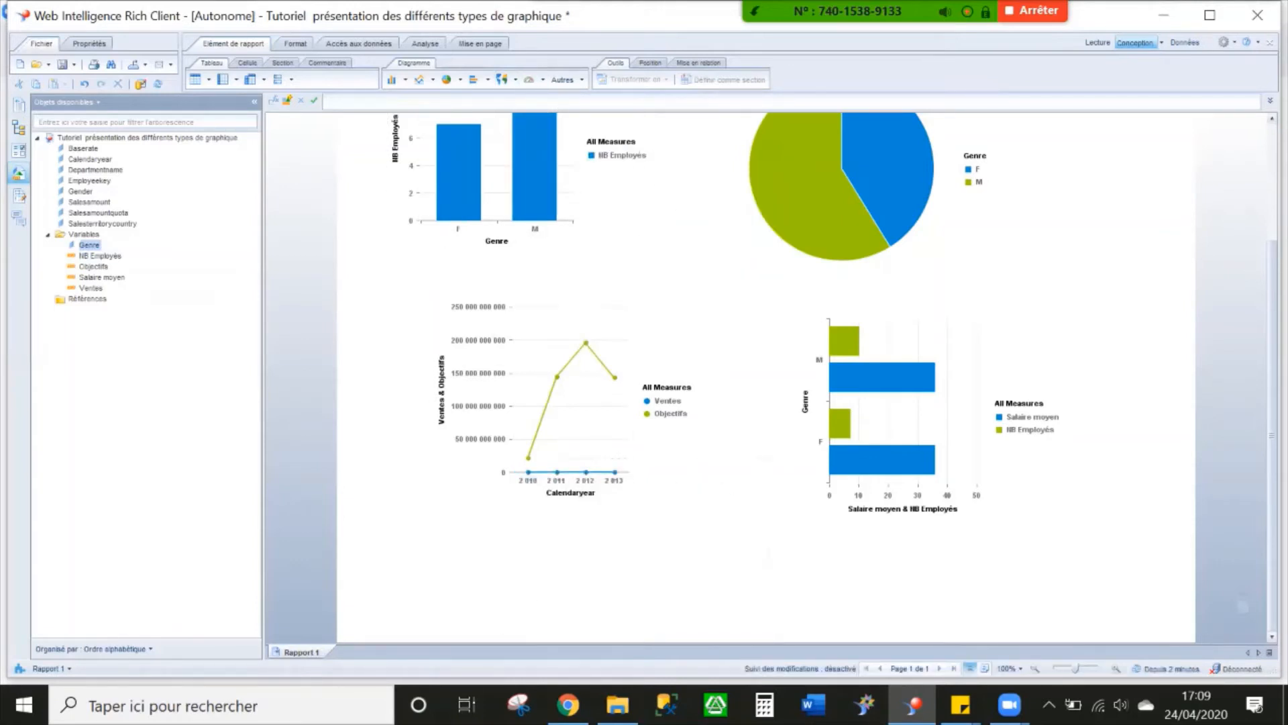
pyautogui.scroll(-3, 505, 542)
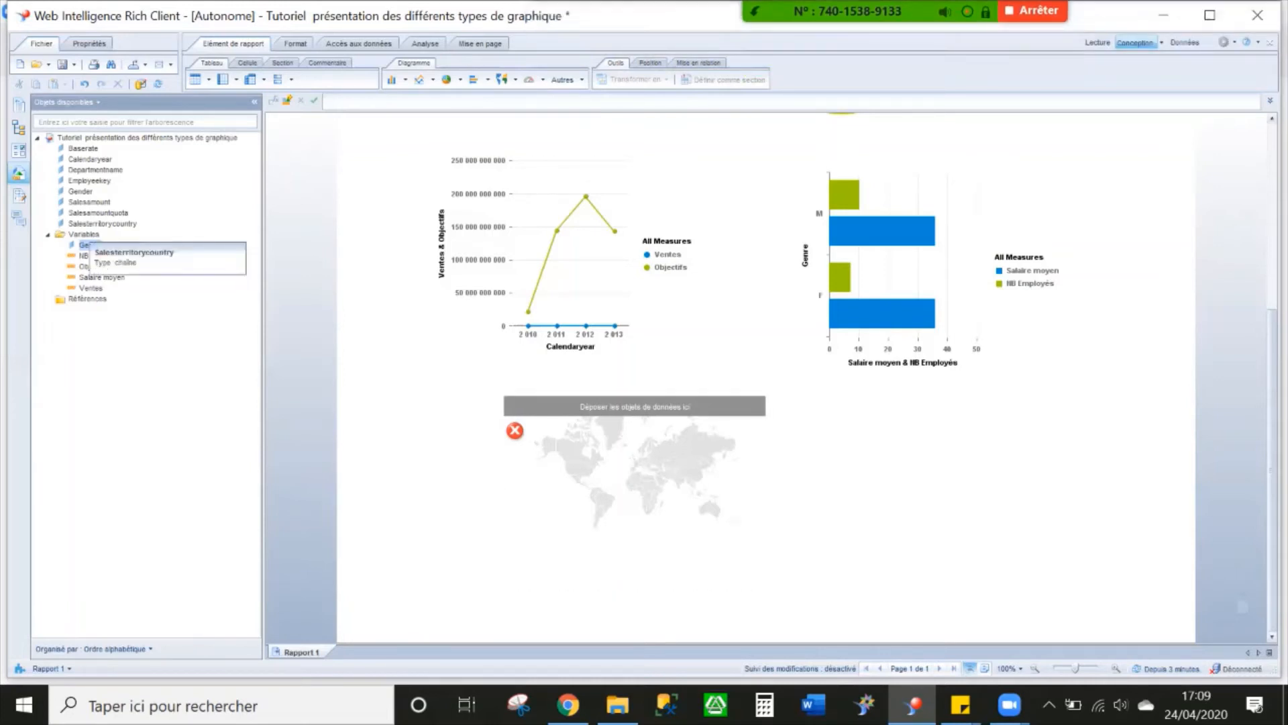
# Define Salesterritorycountry as a geography by name at the Pays level, keeping Australie as the location for Australia
pyautogui.rightClick(82, 224)
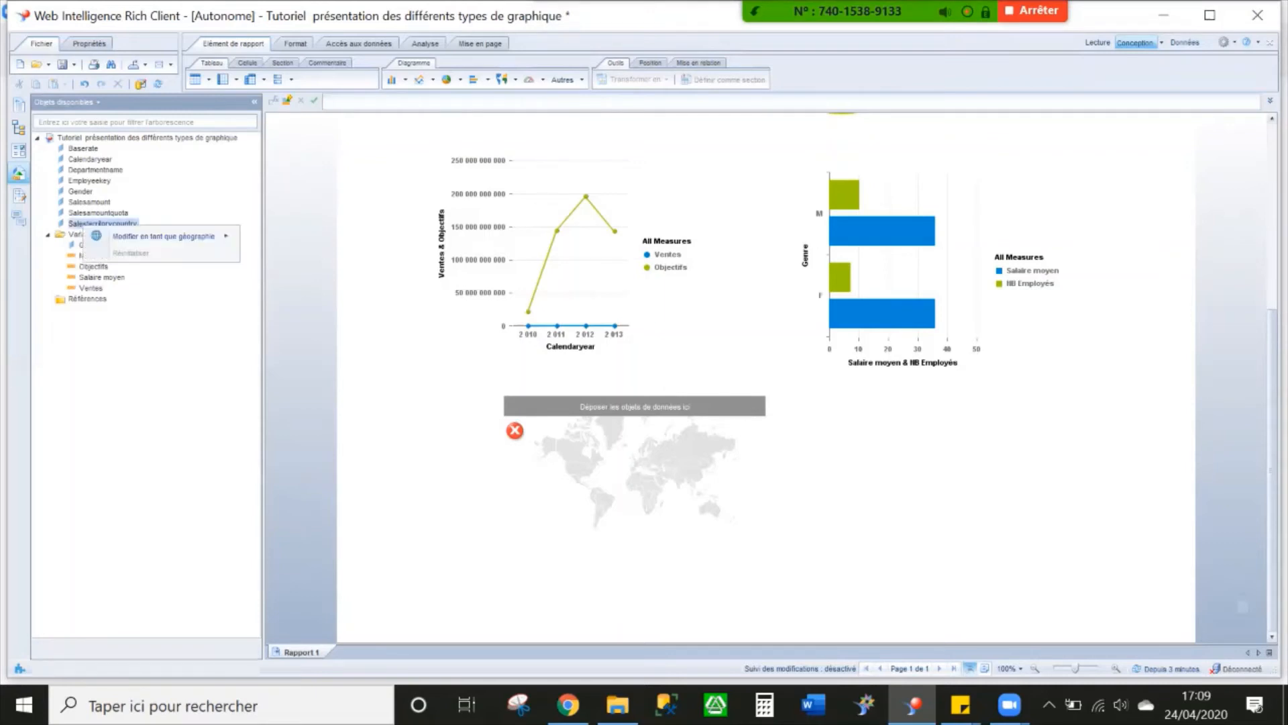
pyautogui.moveTo(161, 236)
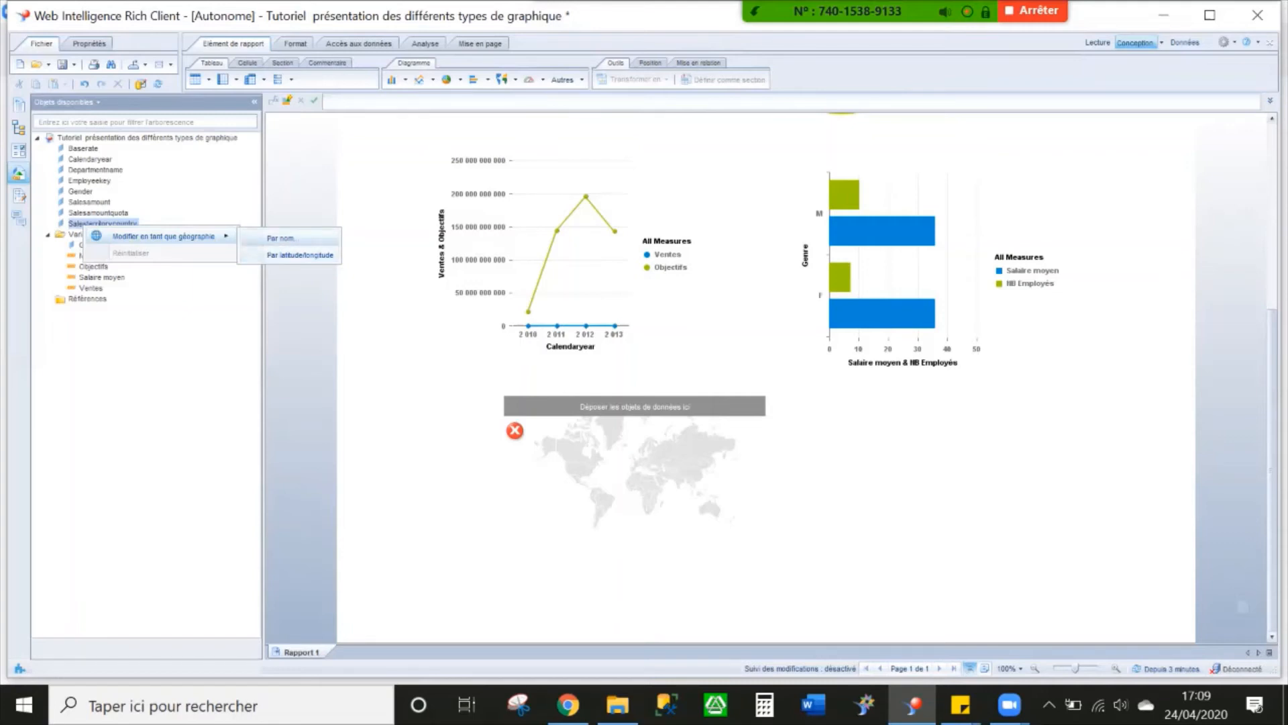
pyautogui.click(285, 238)
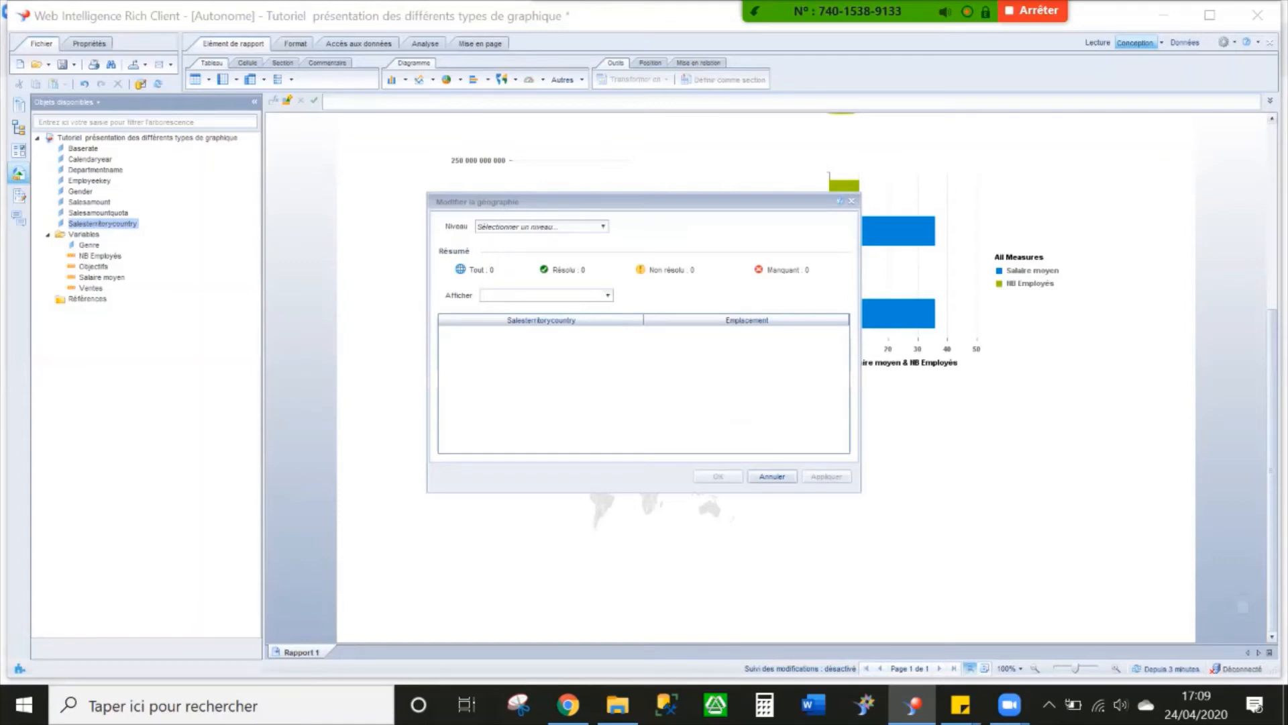
pyautogui.click(542, 227)
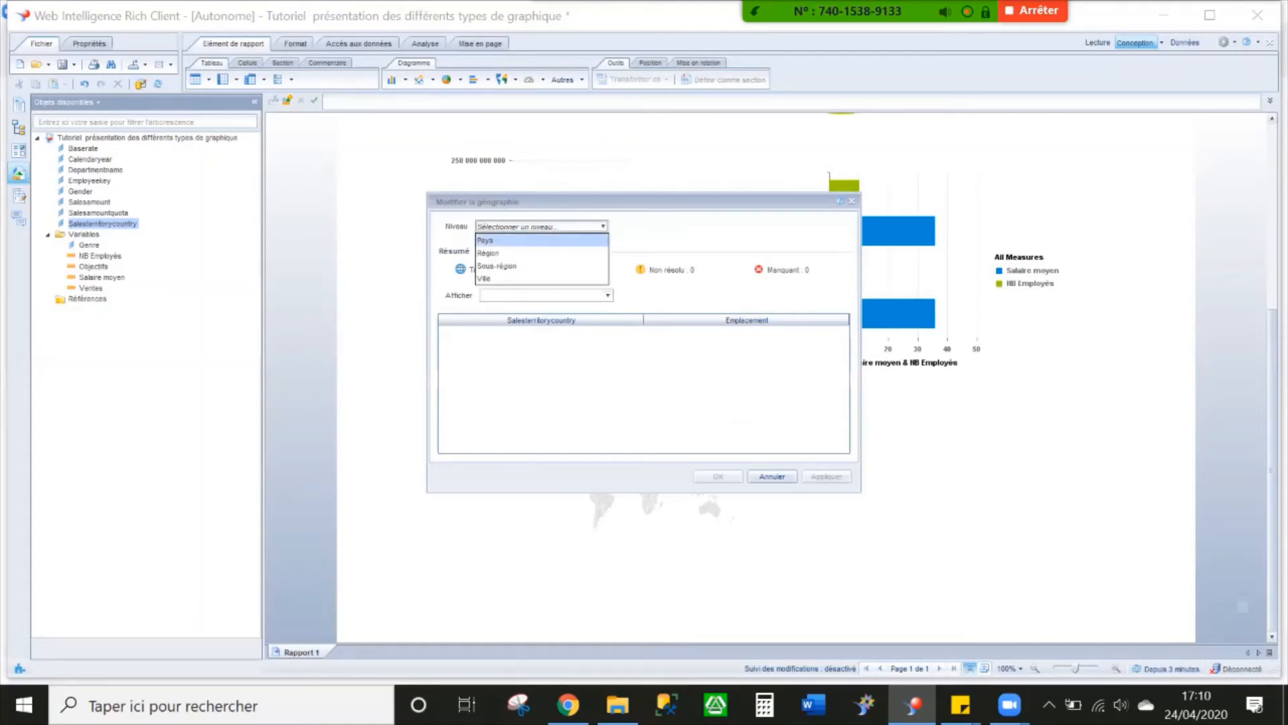
pyautogui.click(502, 240)
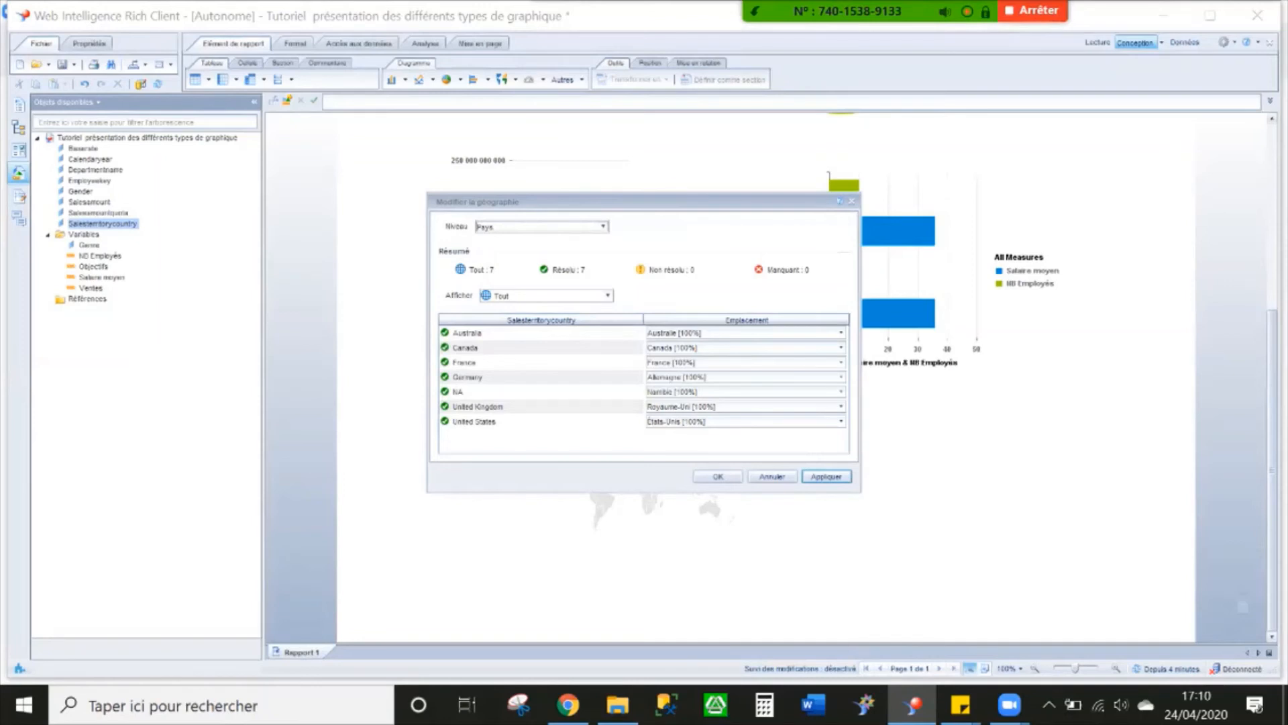
pyautogui.click(841, 333)
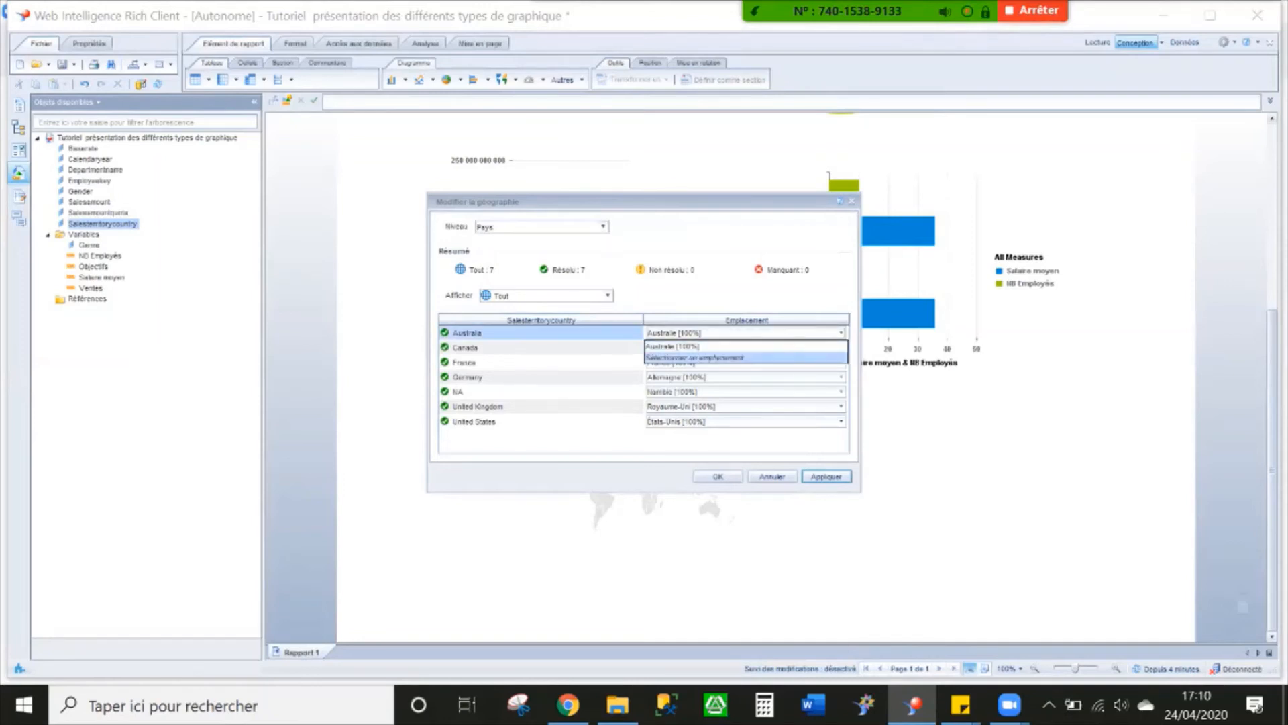
pyautogui.click(746, 346)
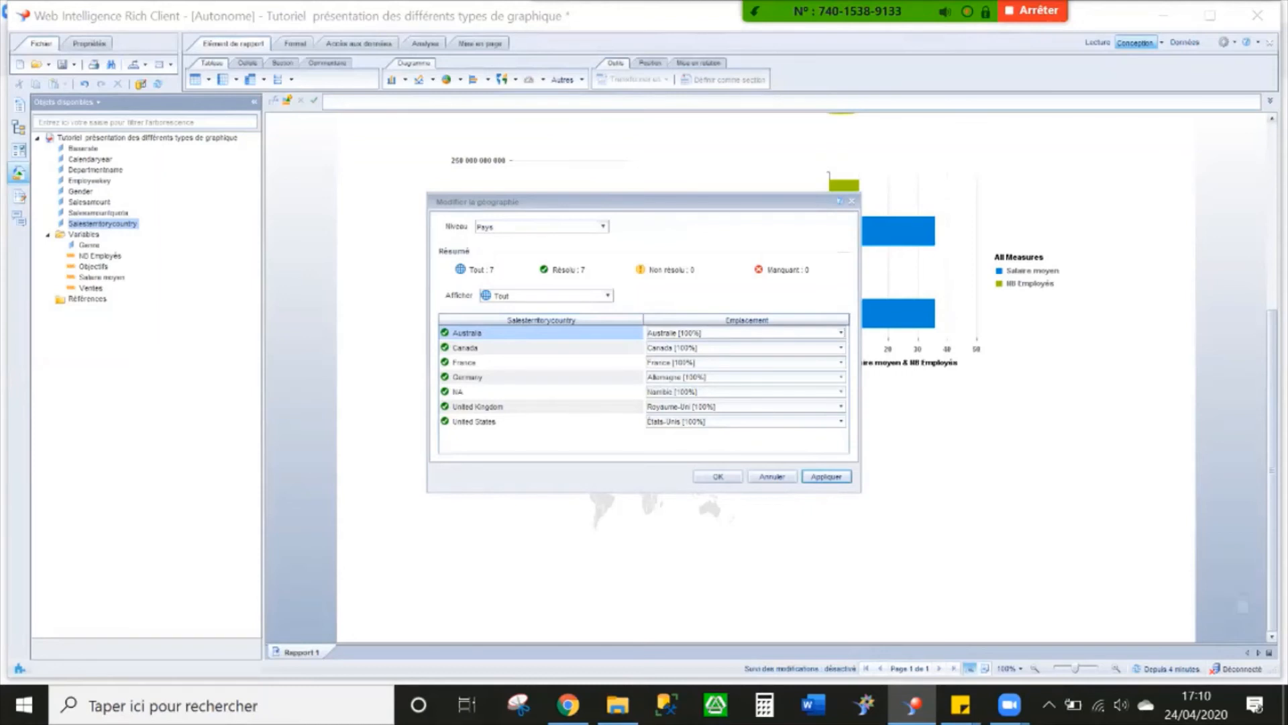
pyautogui.click(718, 476)
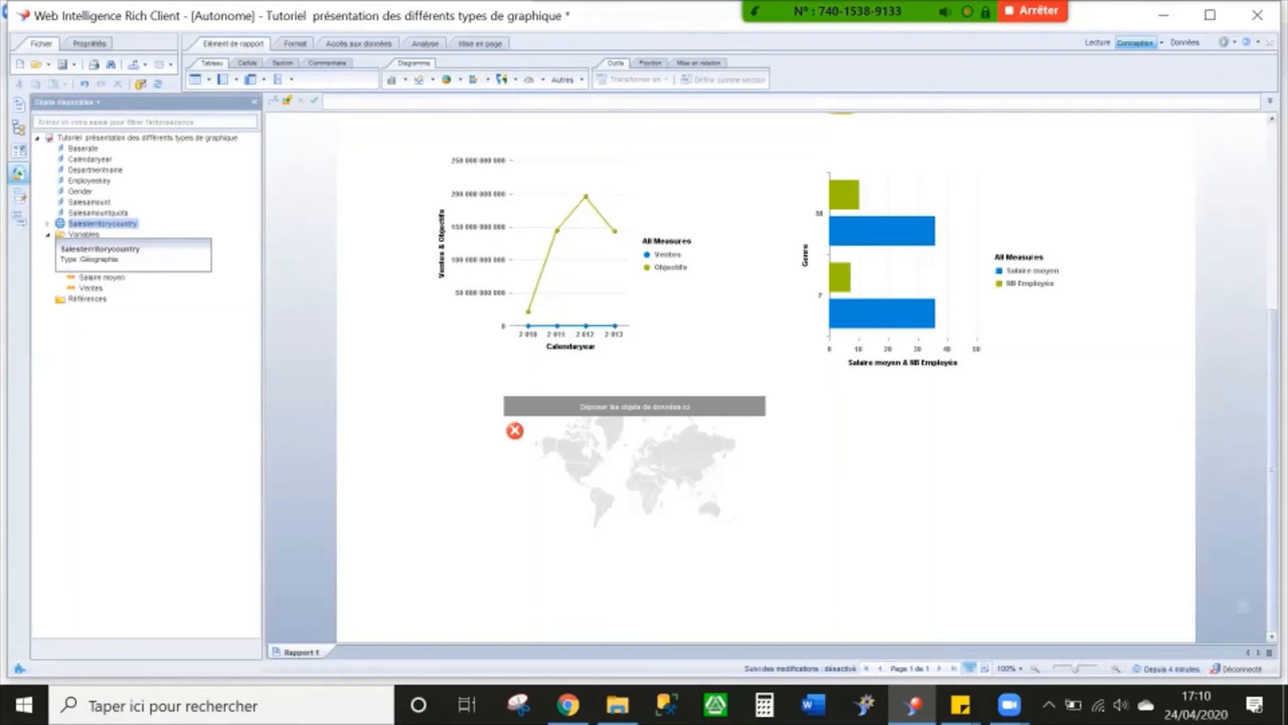
# Assign the Salesterritorycountry geography and the NB Employés measure to the map chart
pyautogui.moveTo(101, 223); pyautogui.dragTo(573, 443)
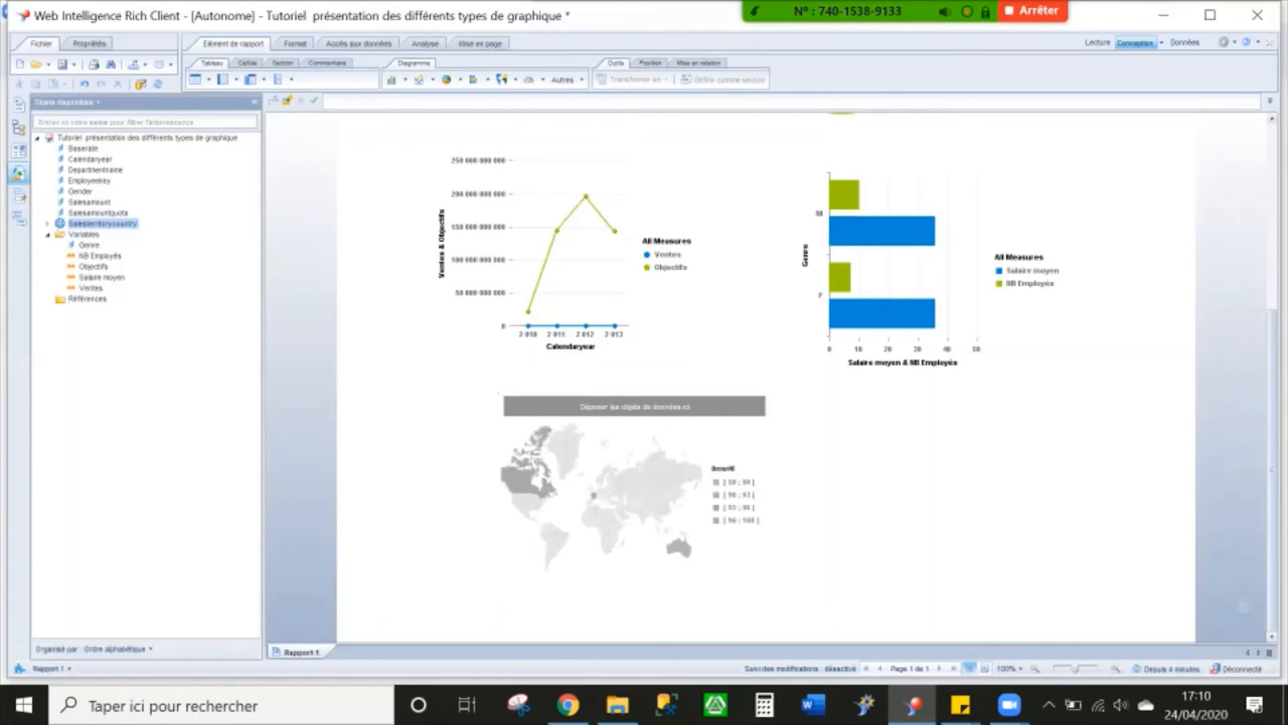
pyautogui.moveTo(101, 256); pyautogui.dragTo(596, 520)
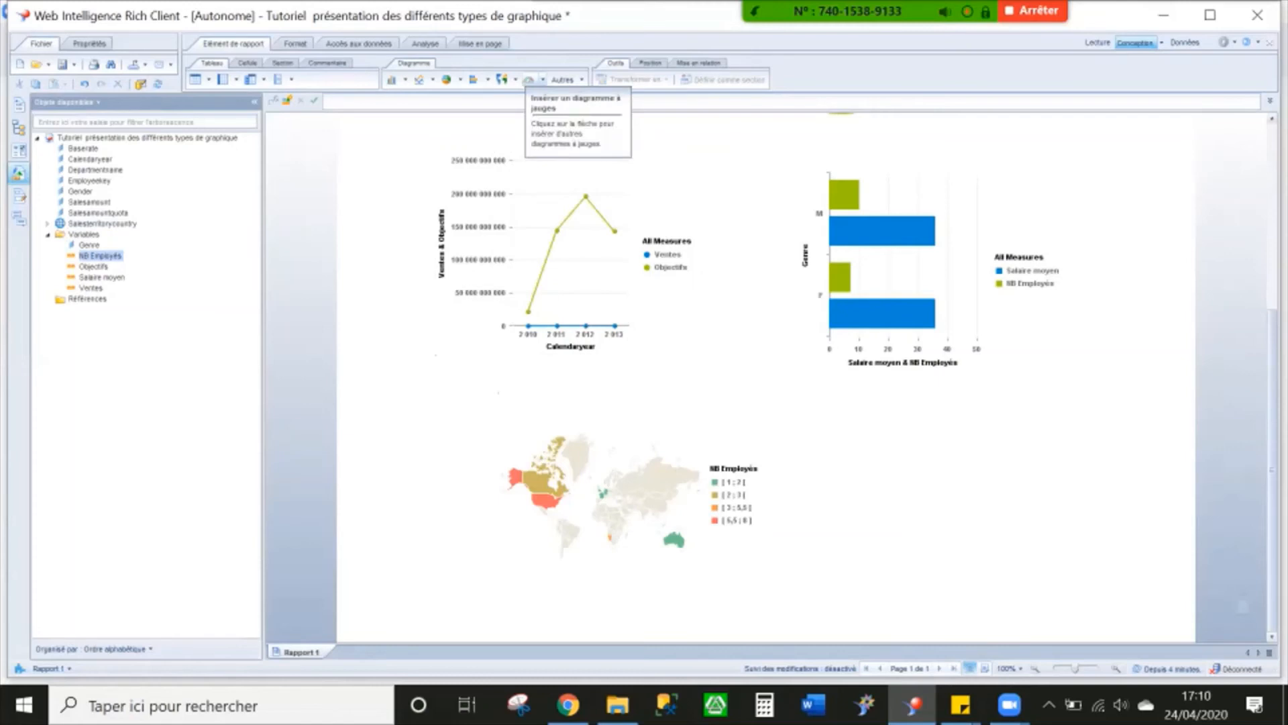
# Insert a gauge chart to the right of the map with Ventes and Objectifs as its measures, and enlarge the chart
pyautogui.click(528, 79)
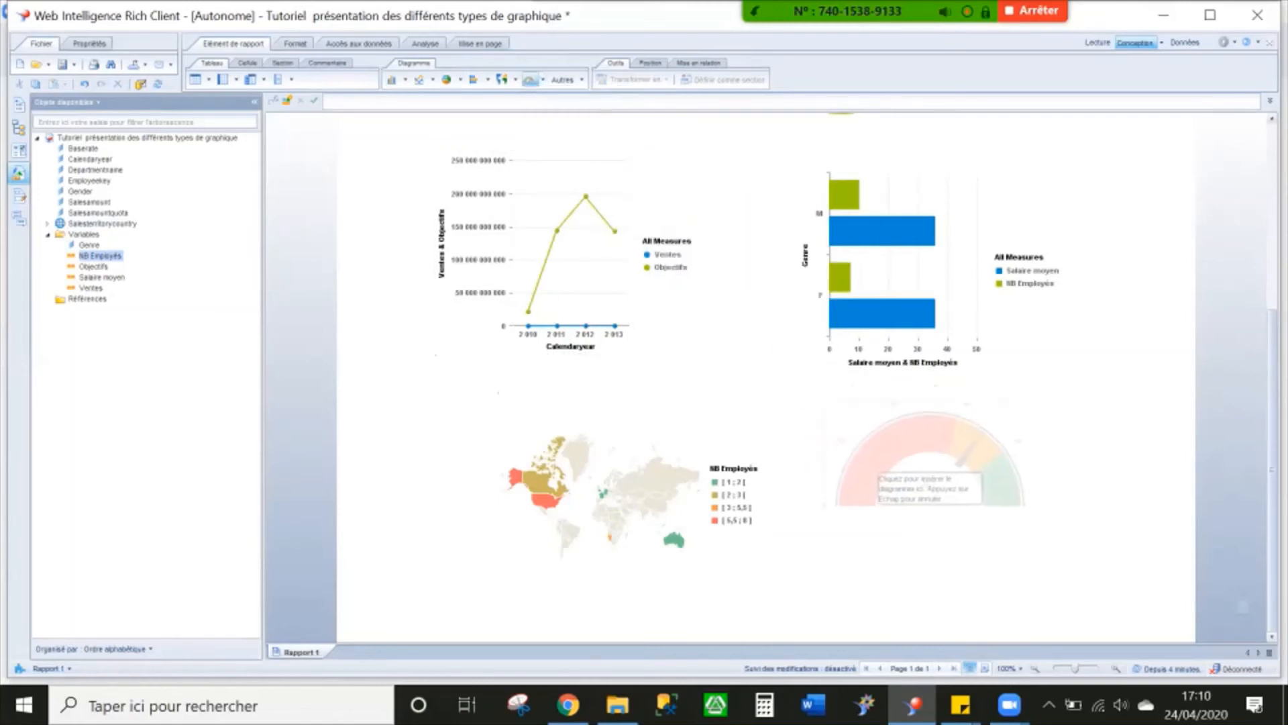
pyautogui.click(889, 484)
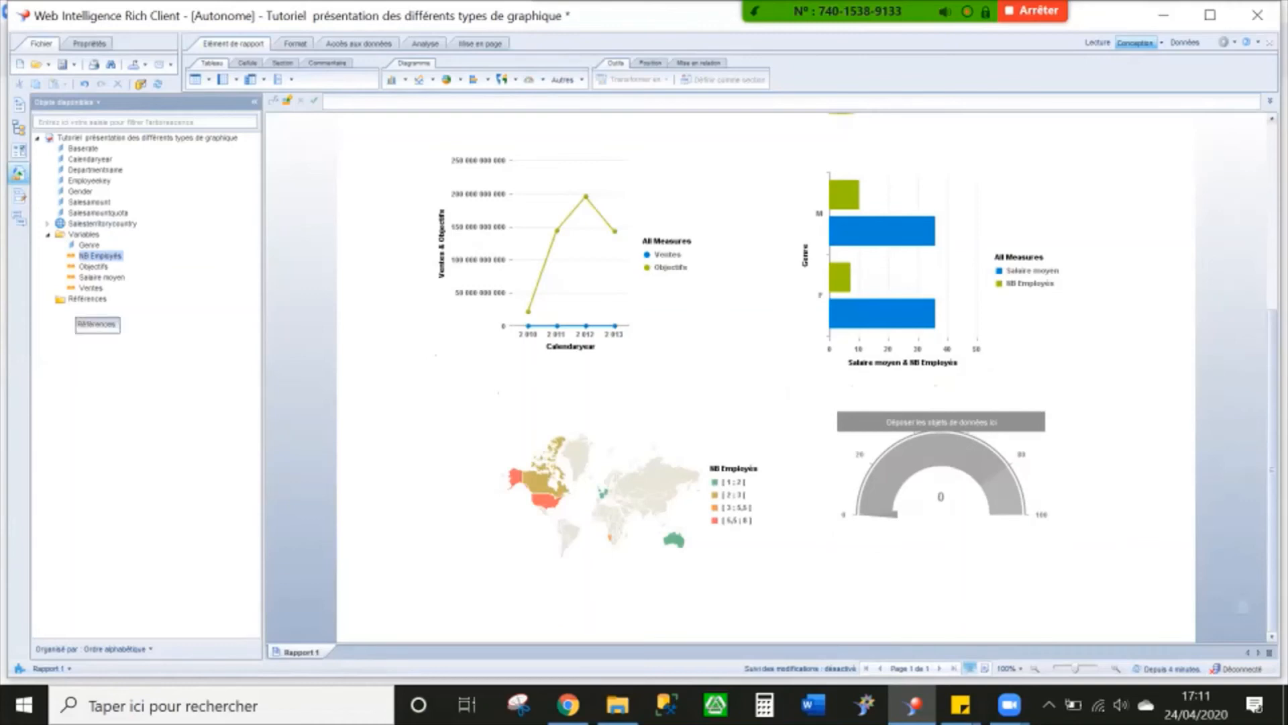
pyautogui.click(90, 288)
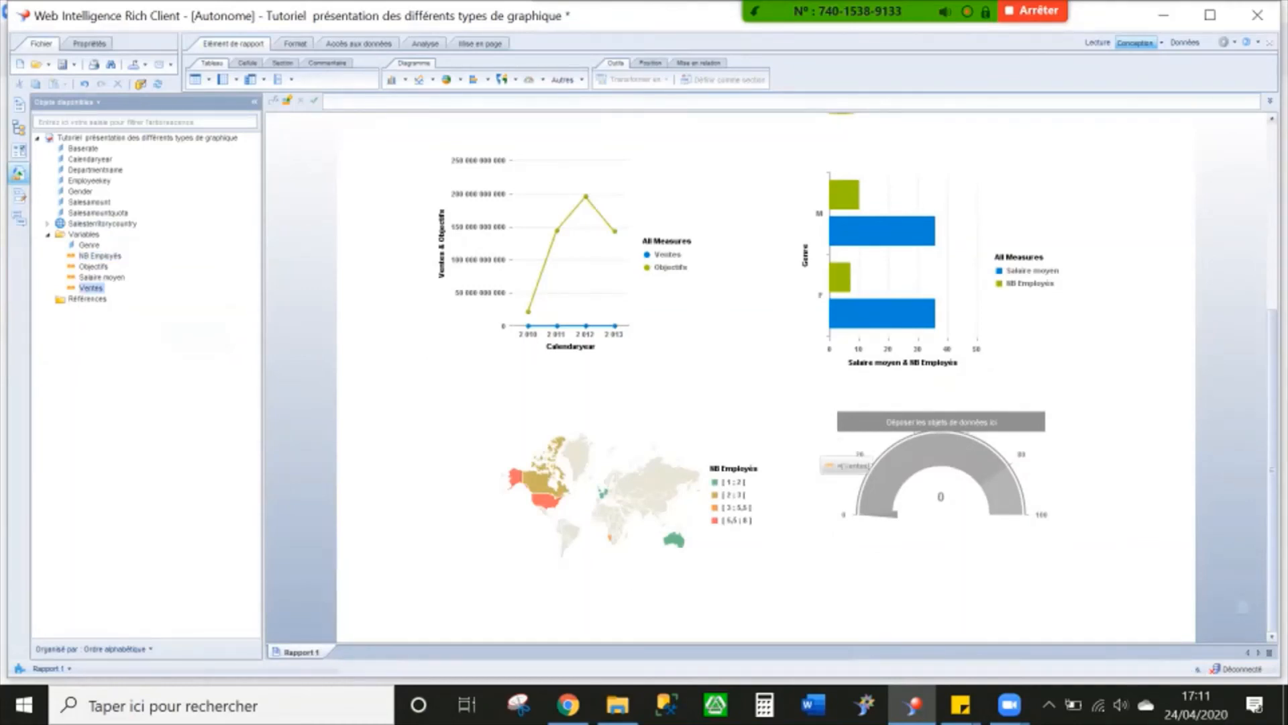
pyautogui.moveTo(90, 287); pyautogui.dragTo(940, 476)
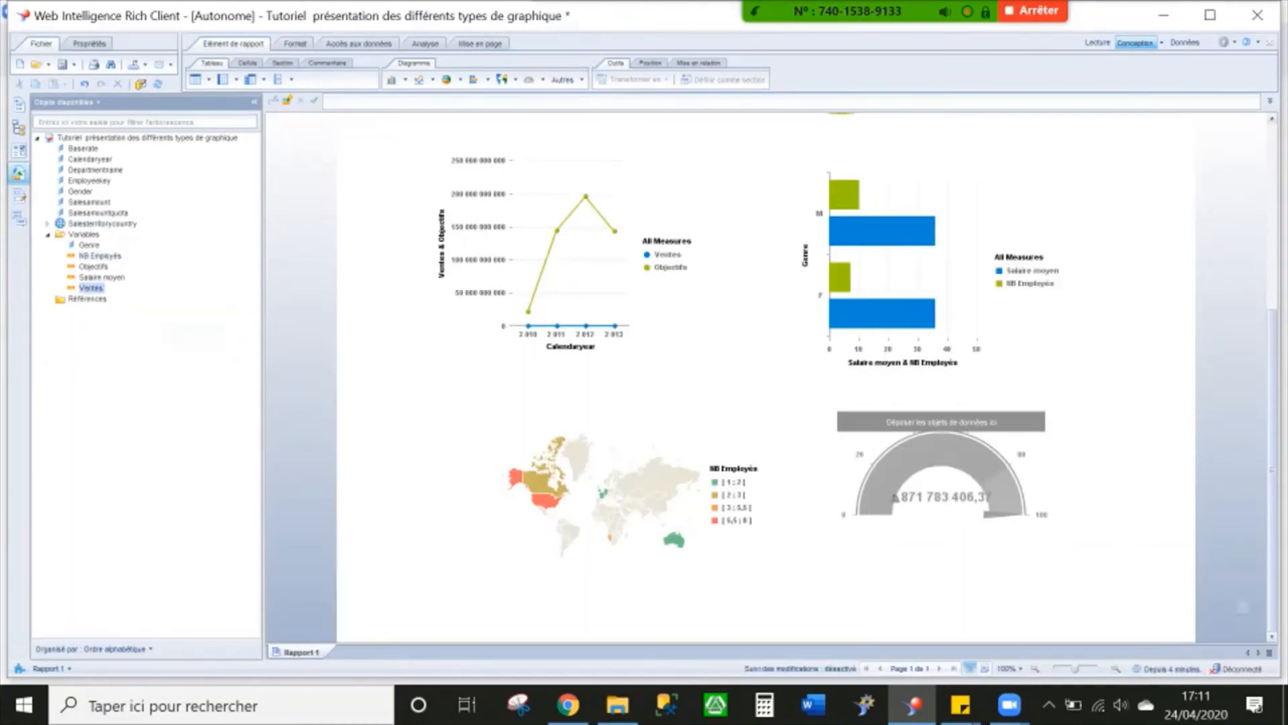
pyautogui.moveTo(93, 266); pyautogui.dragTo(942, 451)
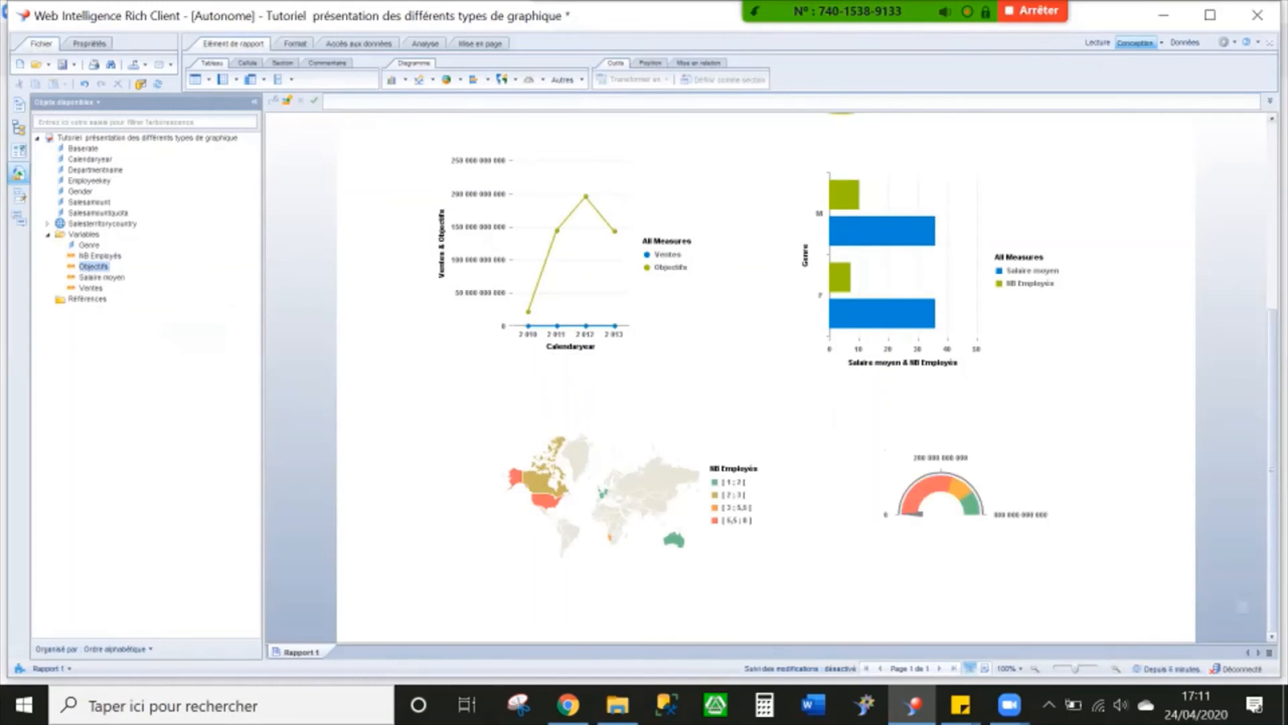
pyautogui.click(870, 435)
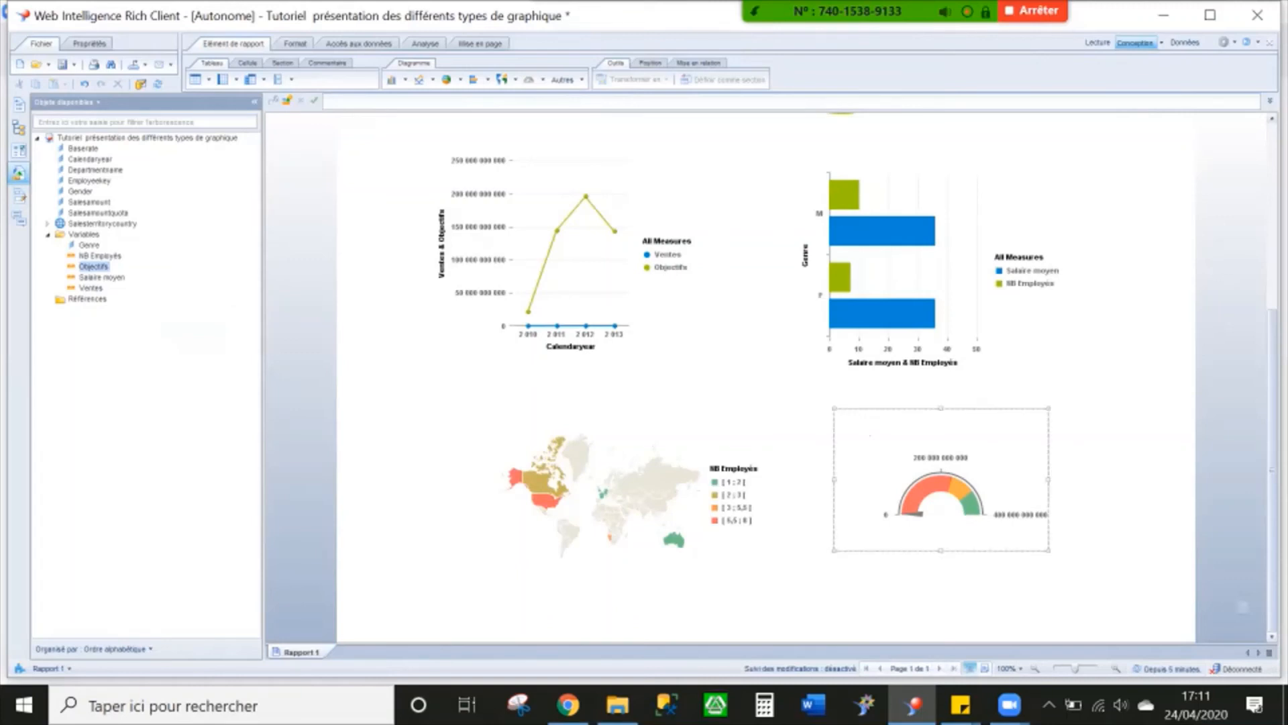
pyautogui.moveTo(1049, 551); pyautogui.dragTo(1150, 590)
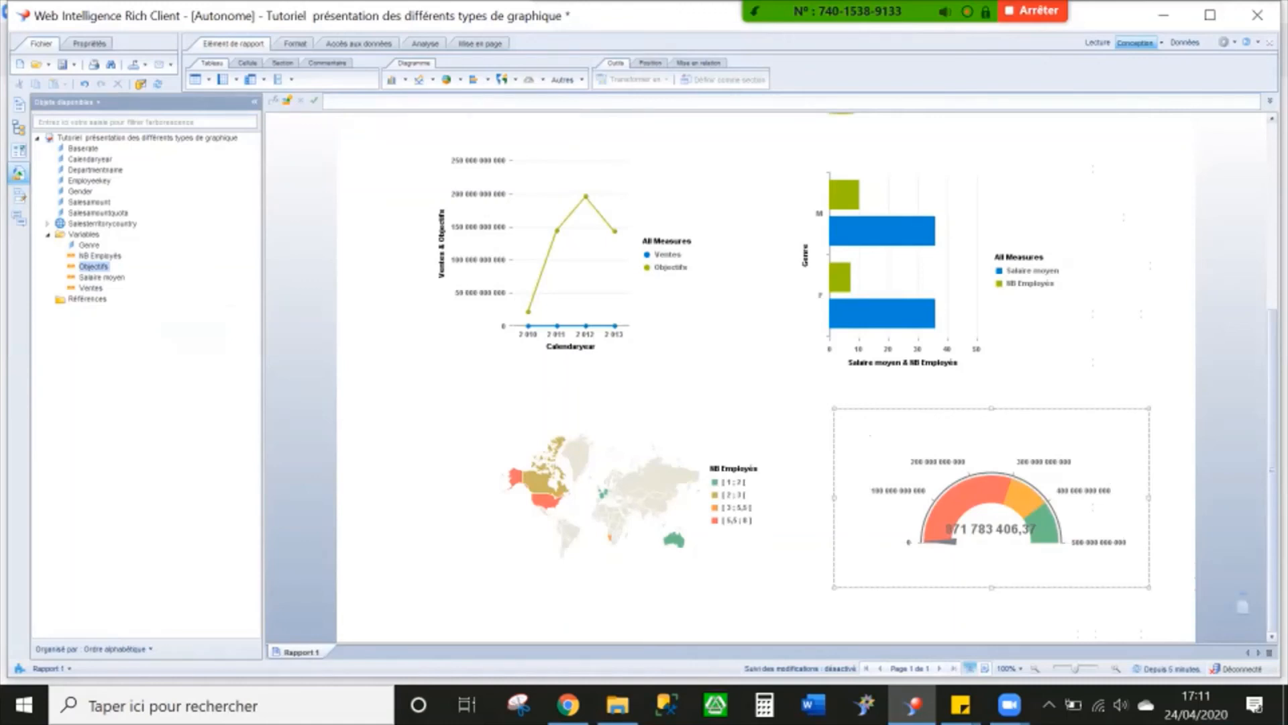
# Insert a Treemap beneath the map chart, showing Ventes by Employeekey
pyautogui.click(563, 79)
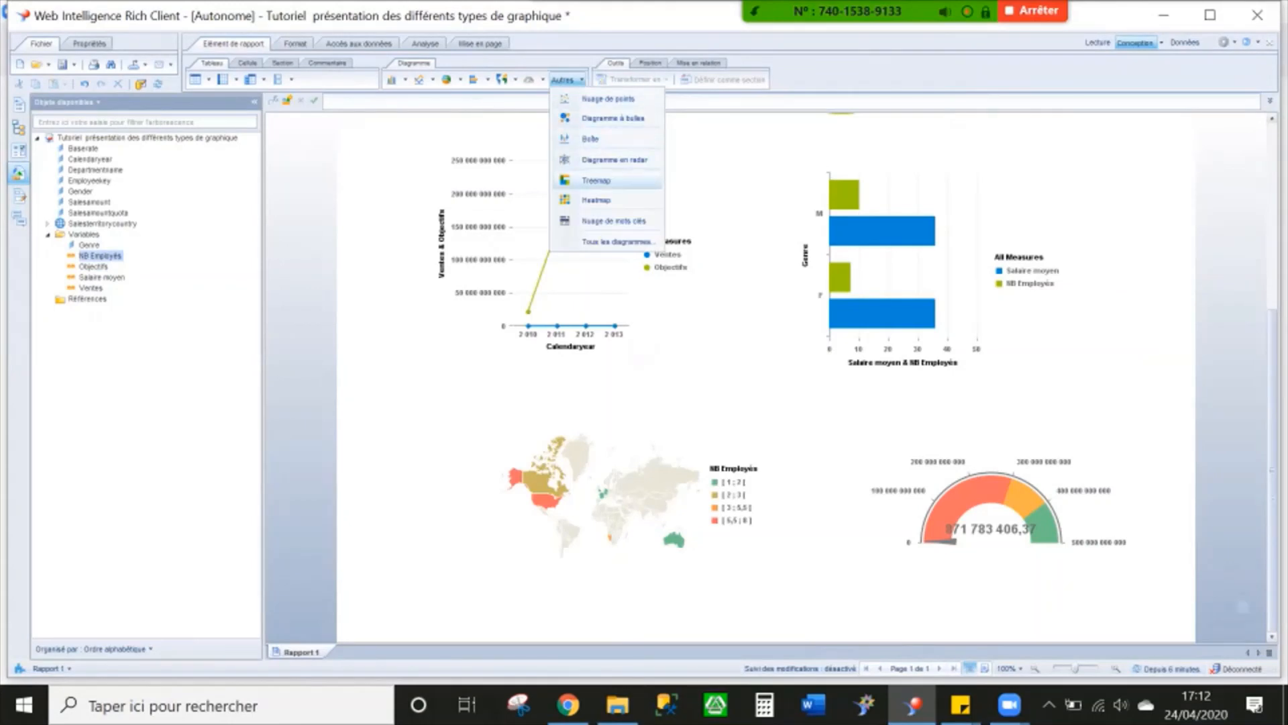
pyautogui.click(597, 180)
pyautogui.click(424, 569)
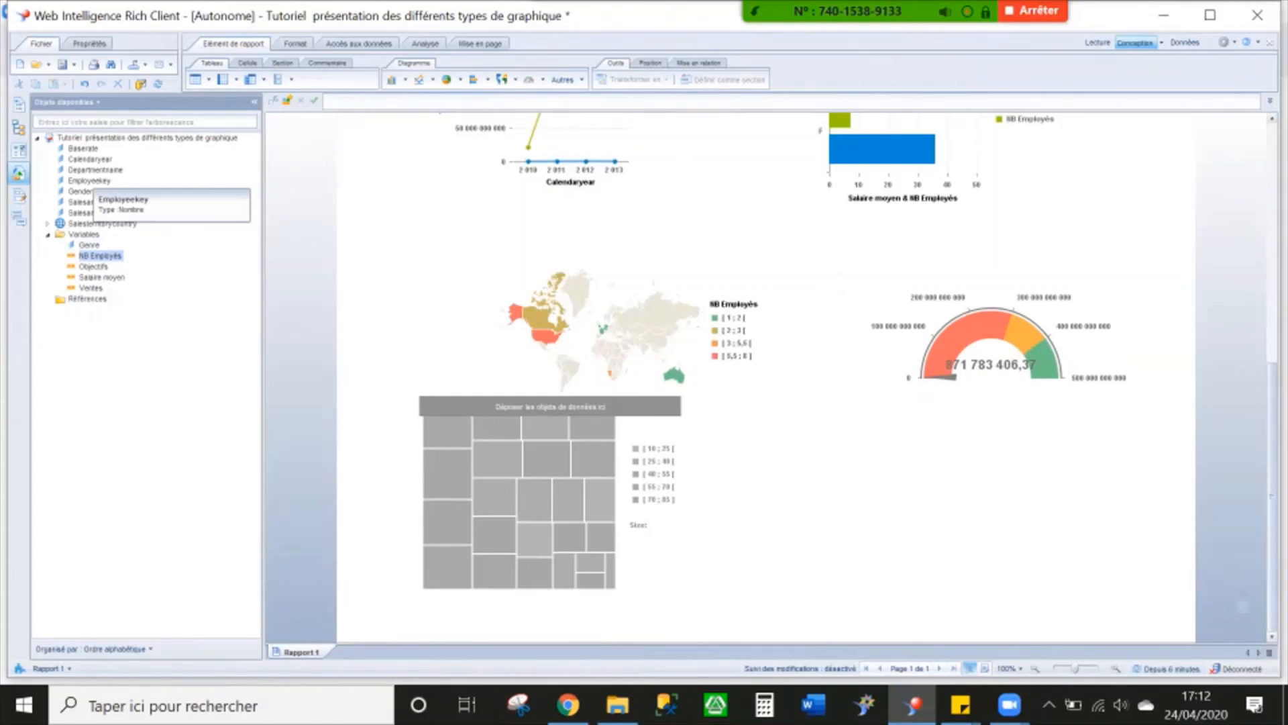
pyautogui.click(92, 181)
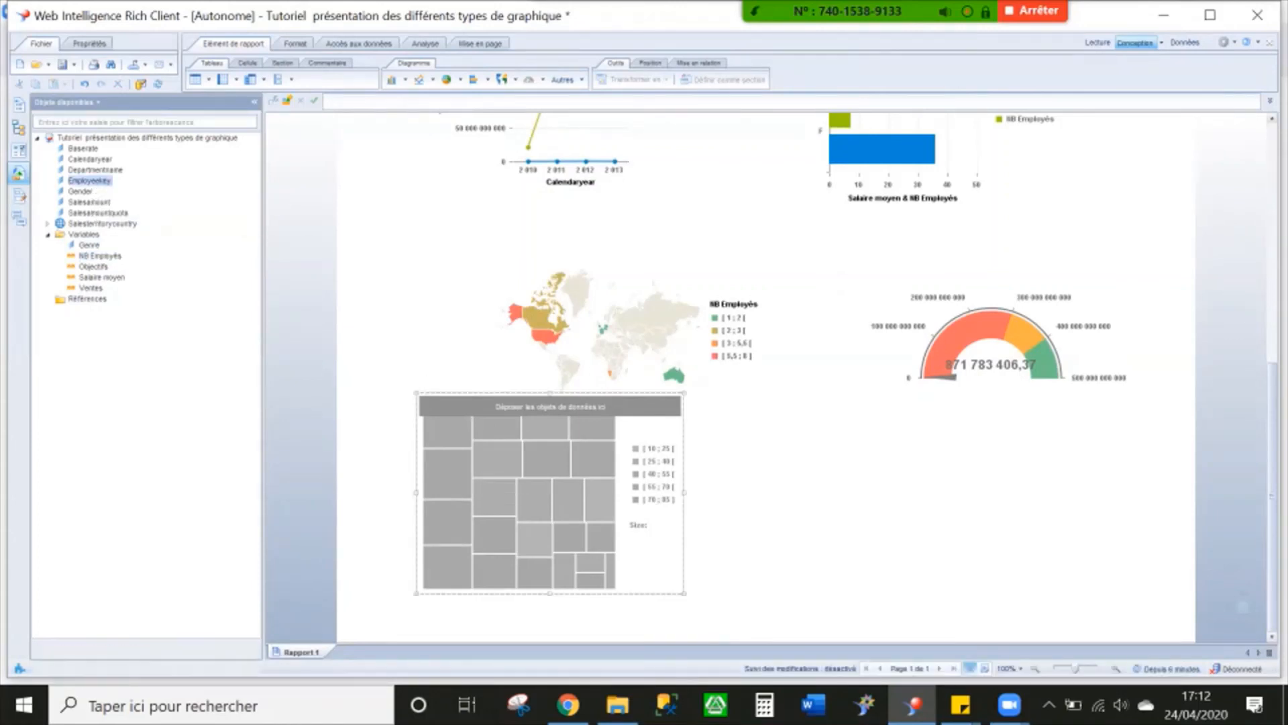
pyautogui.moveTo(91, 287); pyautogui.dragTo(517, 490)
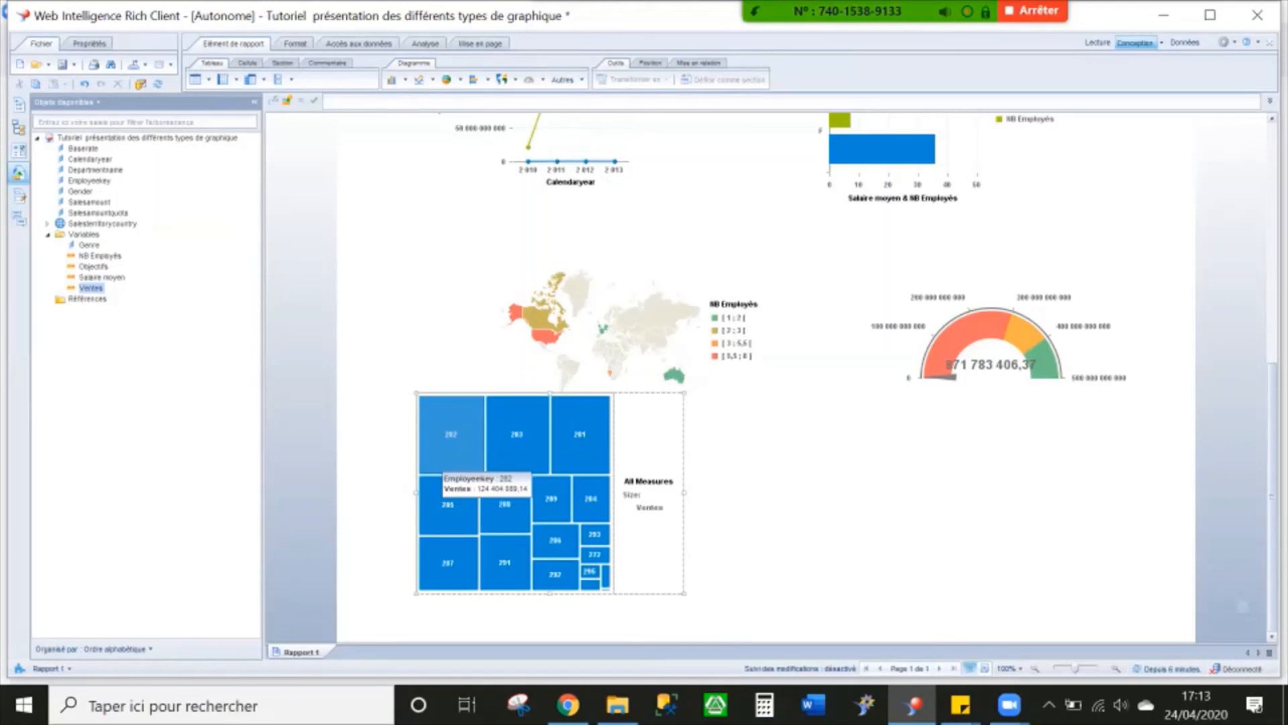
pyautogui.scroll(6, 626, 537)
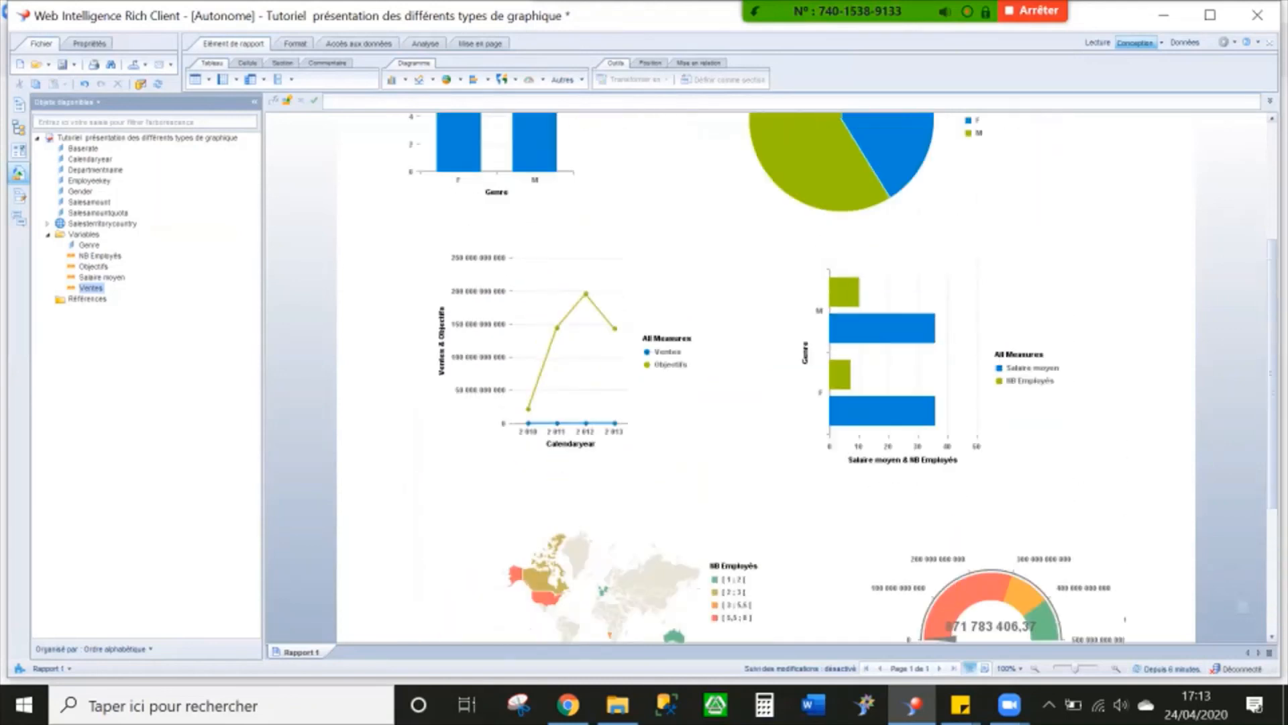
pyautogui.scroll(1, 627, 536)
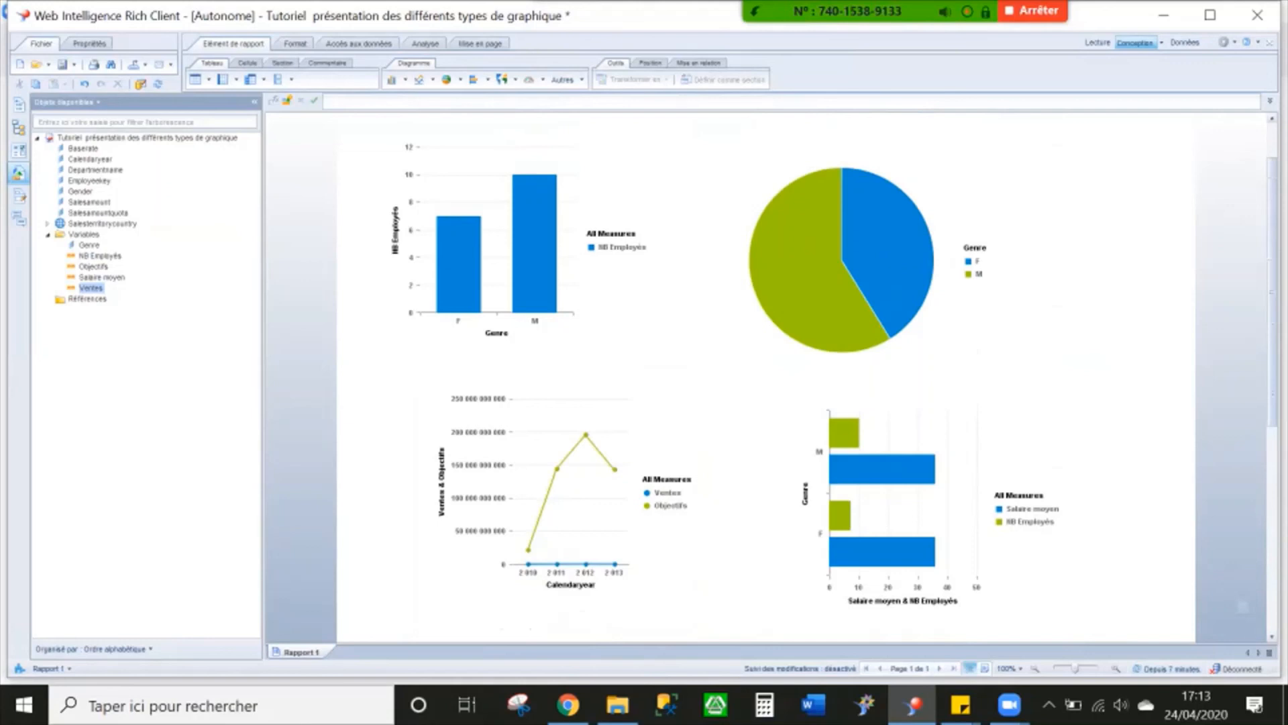
pyautogui.moveTo(903, 11)
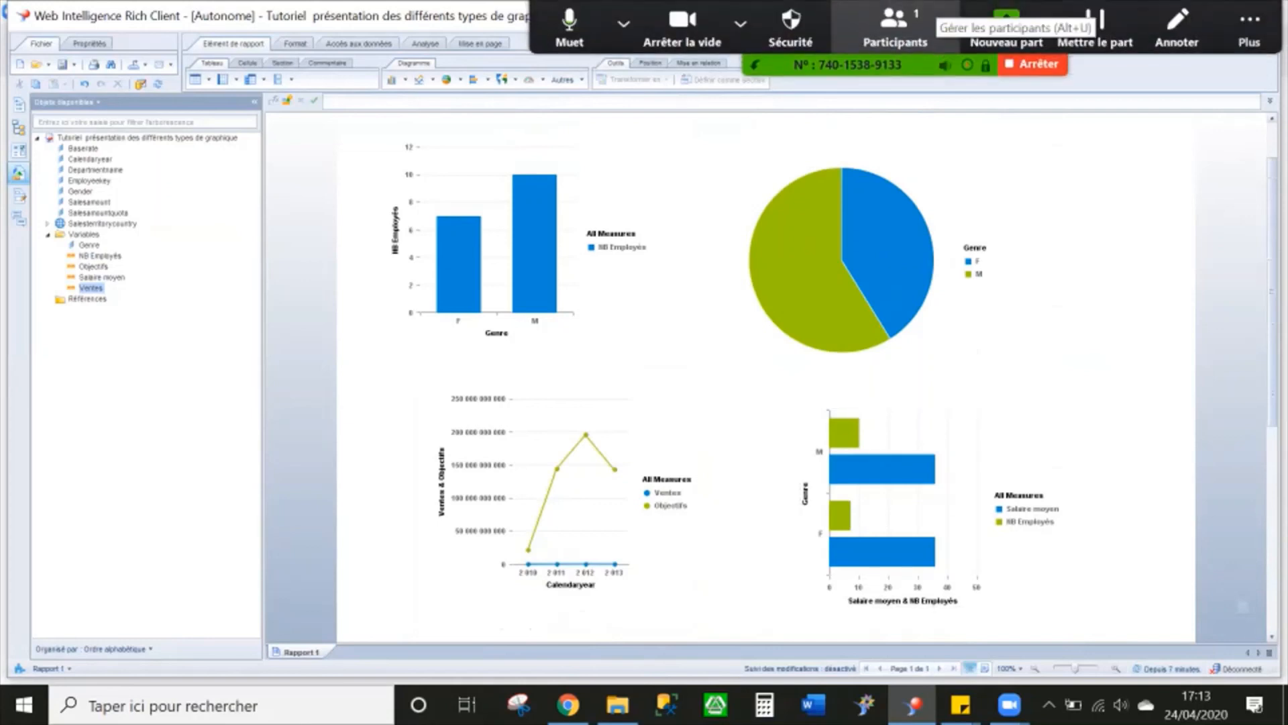
pyautogui.click(1250, 27)
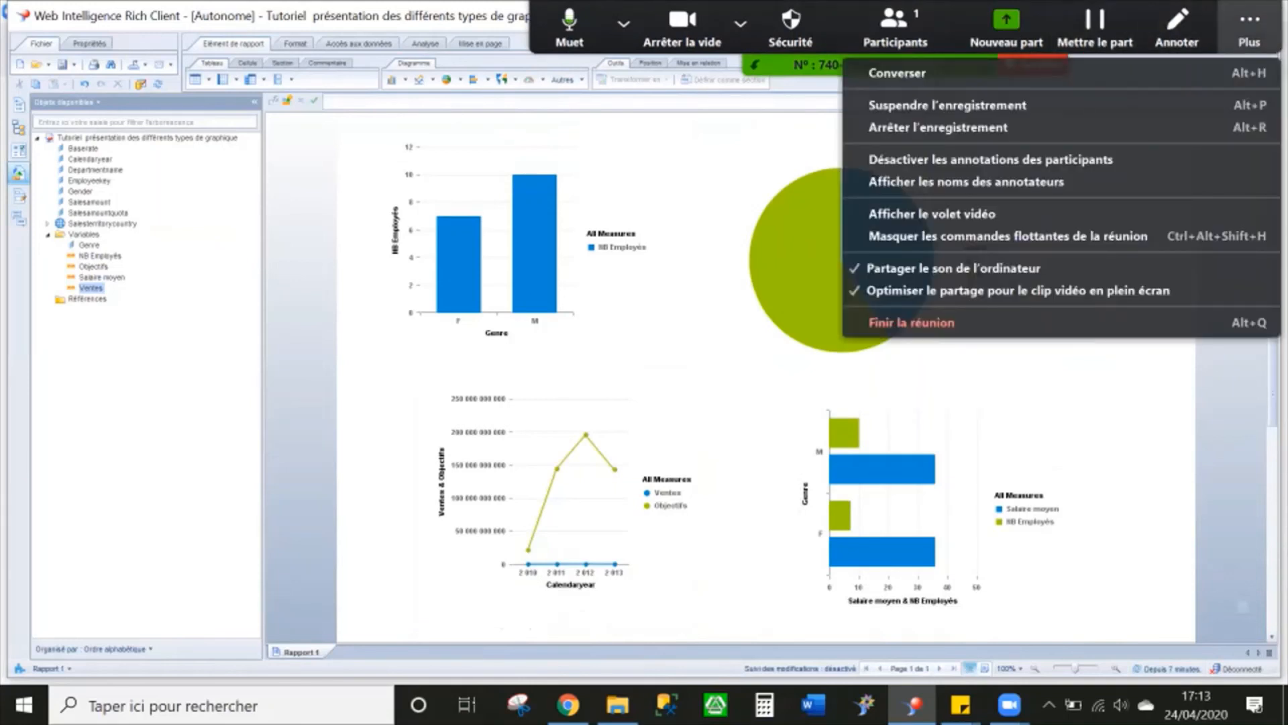